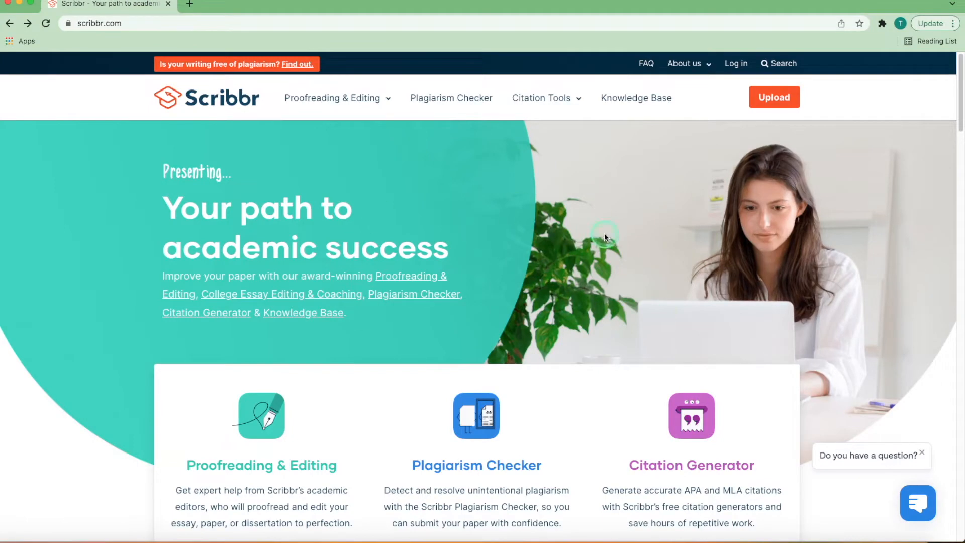
Step: Open the form for creating a new account, go through its name and password fields, and sign up
click(734, 66)
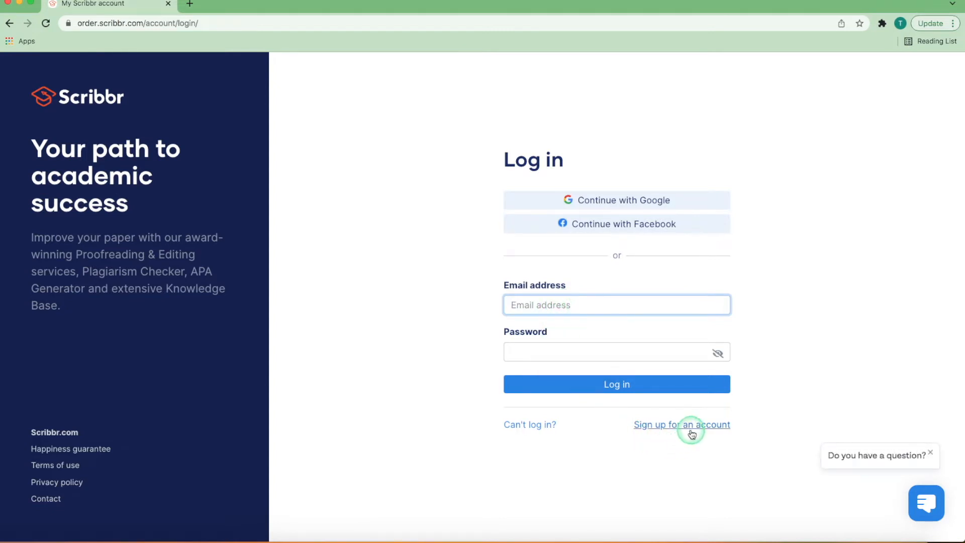
click(673, 424)
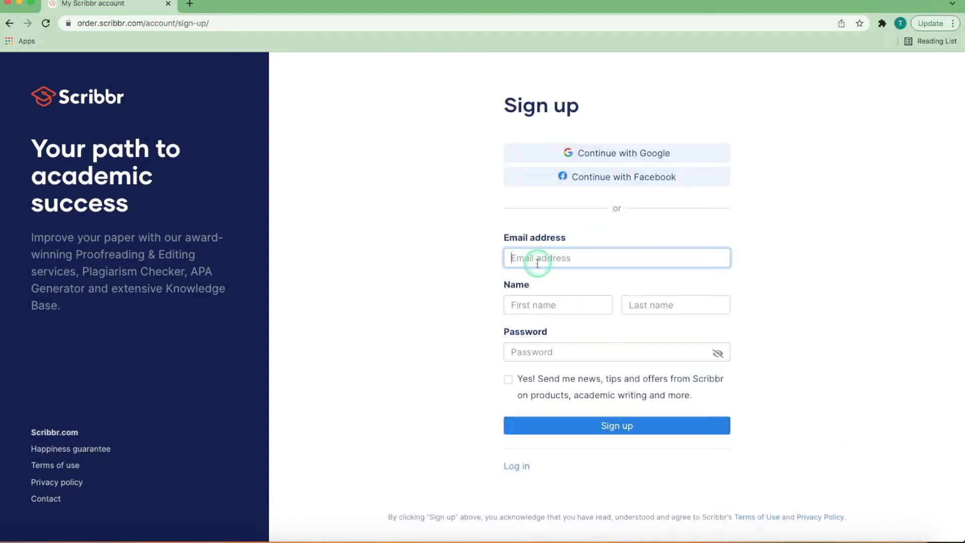
click(525, 313)
click(537, 351)
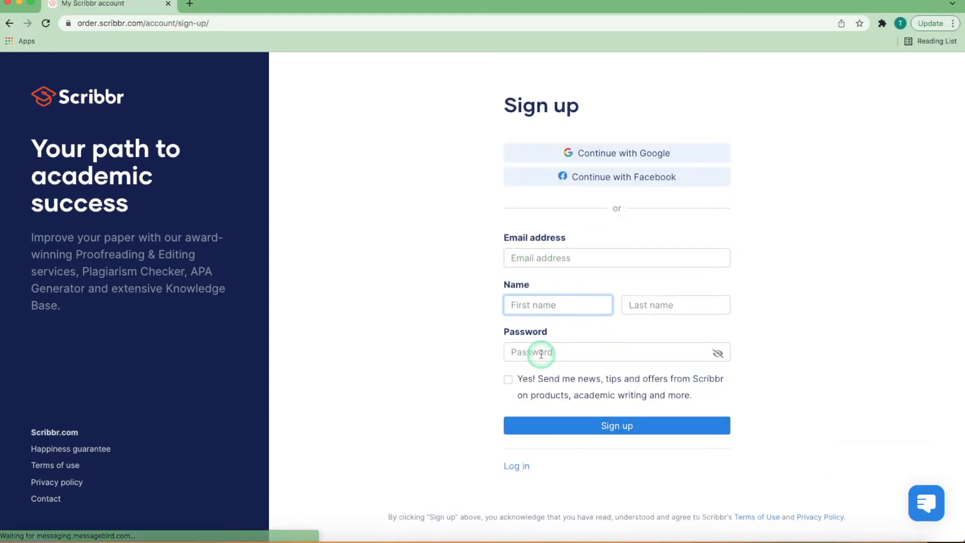
click(600, 429)
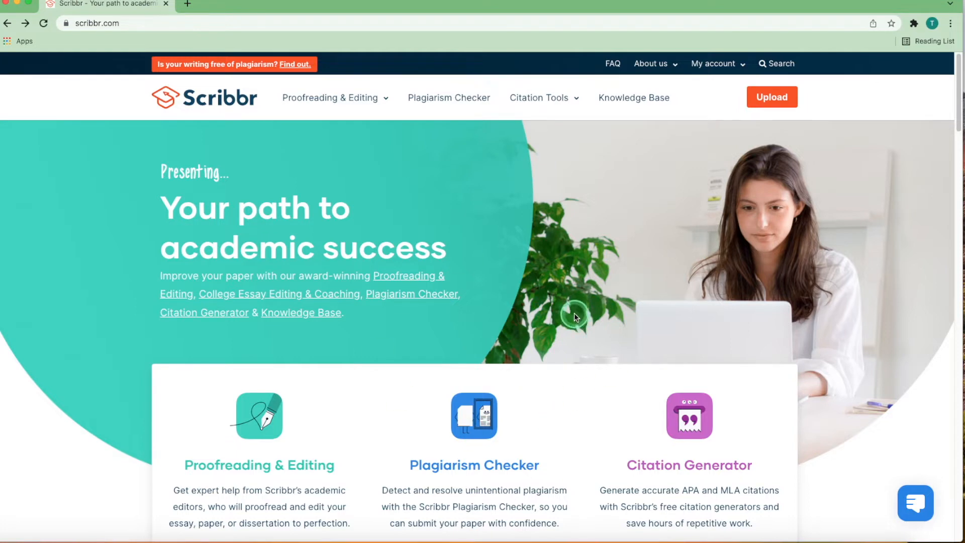
Step: Open the APA Citation Generator and bring up its other source types
mouse_move(545, 105)
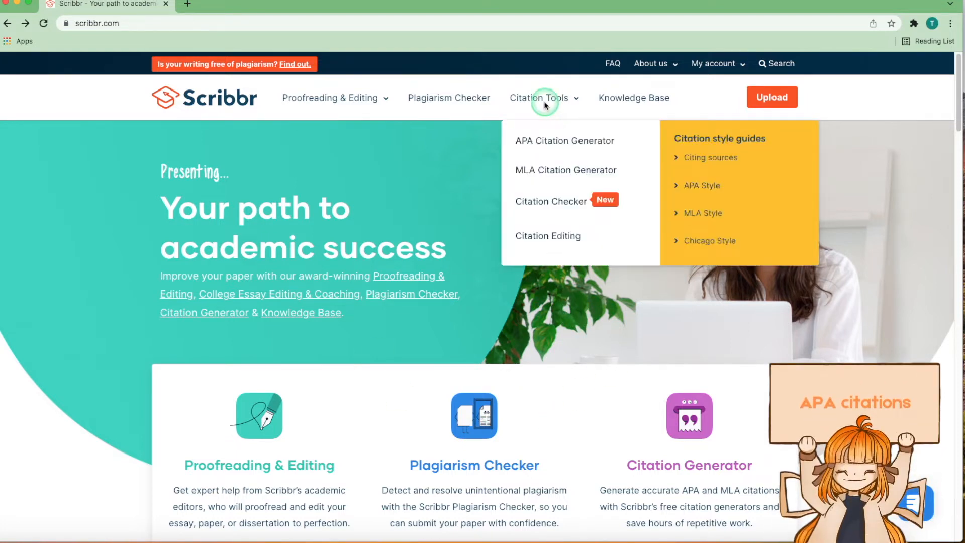
click(548, 151)
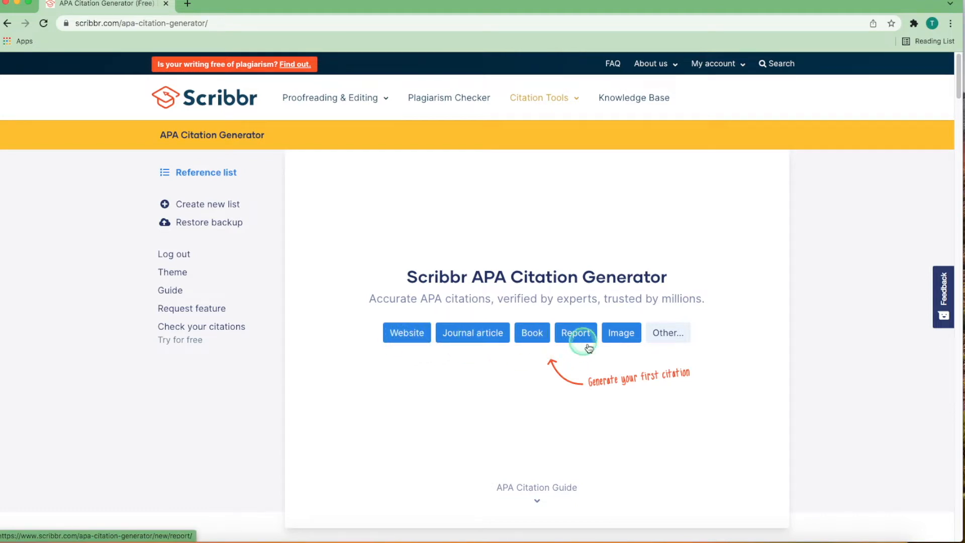
click(667, 333)
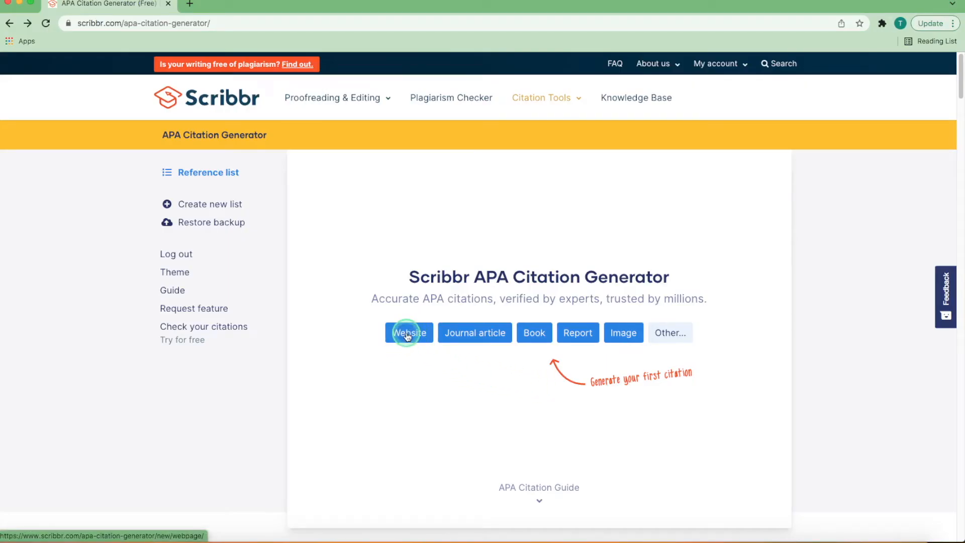
click(407, 334)
click(403, 324)
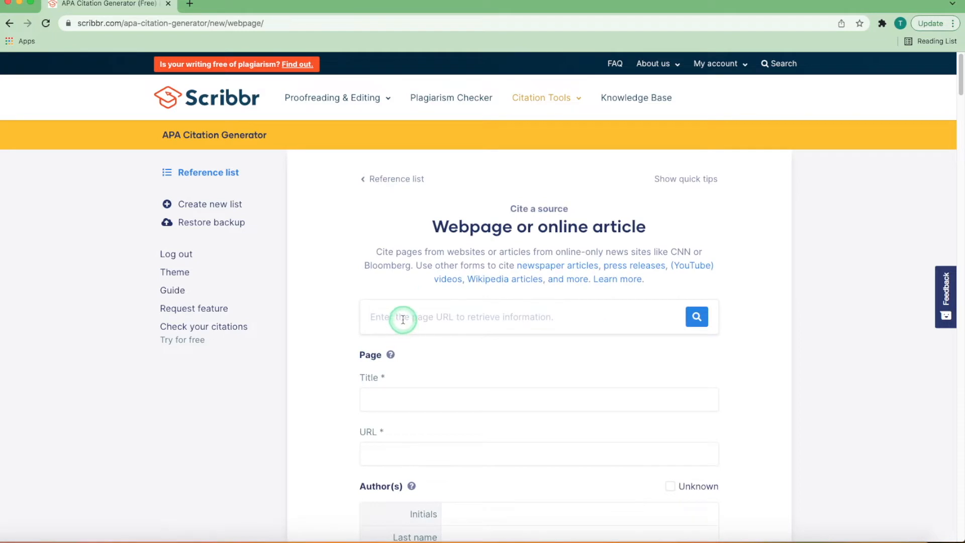
text(https://www.nytimes.com/live/2022/01/28/world/ukraine-russia-news)
click(698, 316)
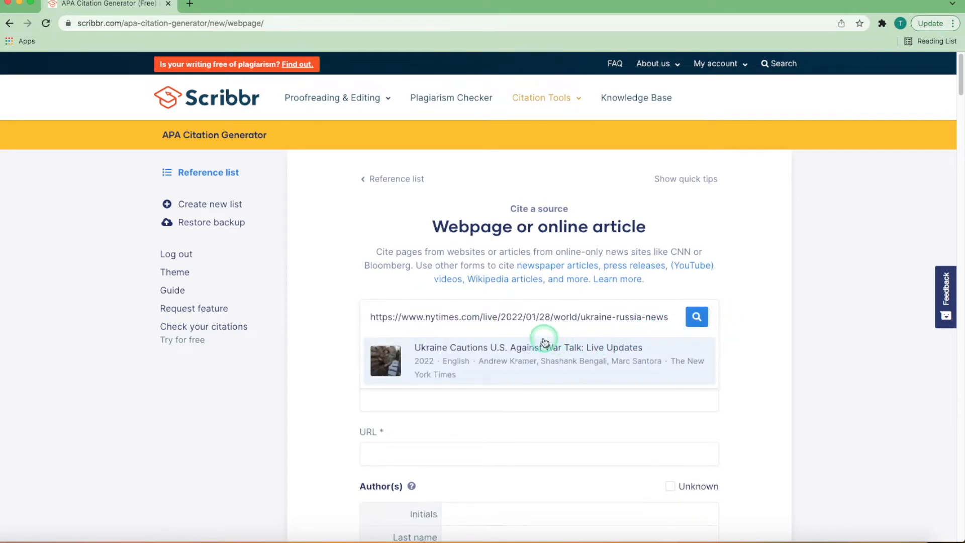
scroll(518, 329, down, 1)
click(478, 308)
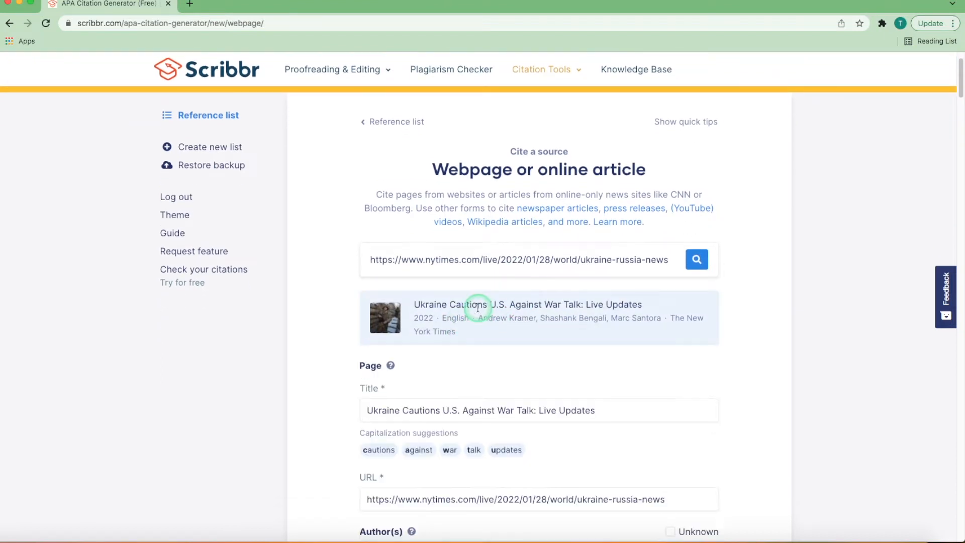
Step: Add an empty contributor below the webpage's listed authors and delete that entry again
scroll(469, 301, down, 2)
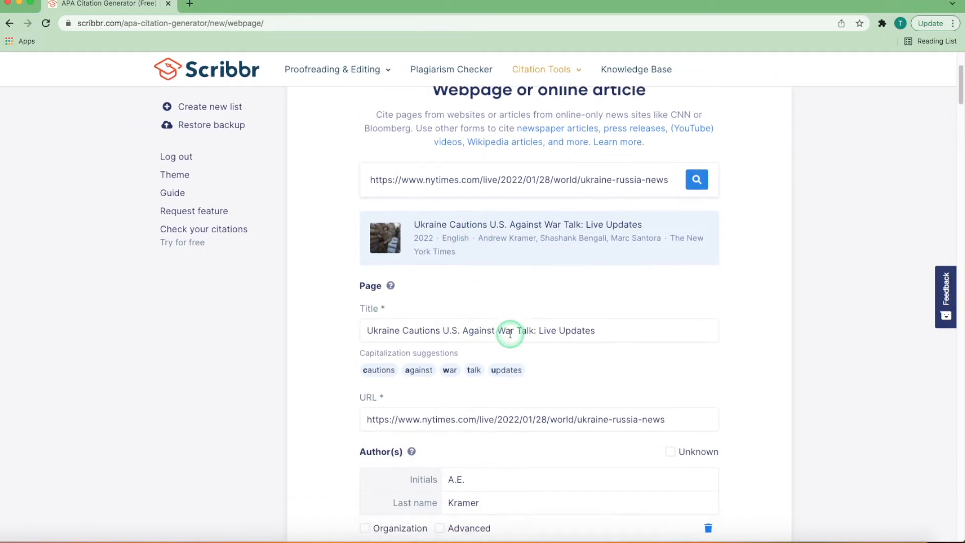
scroll(509, 335, down, 3)
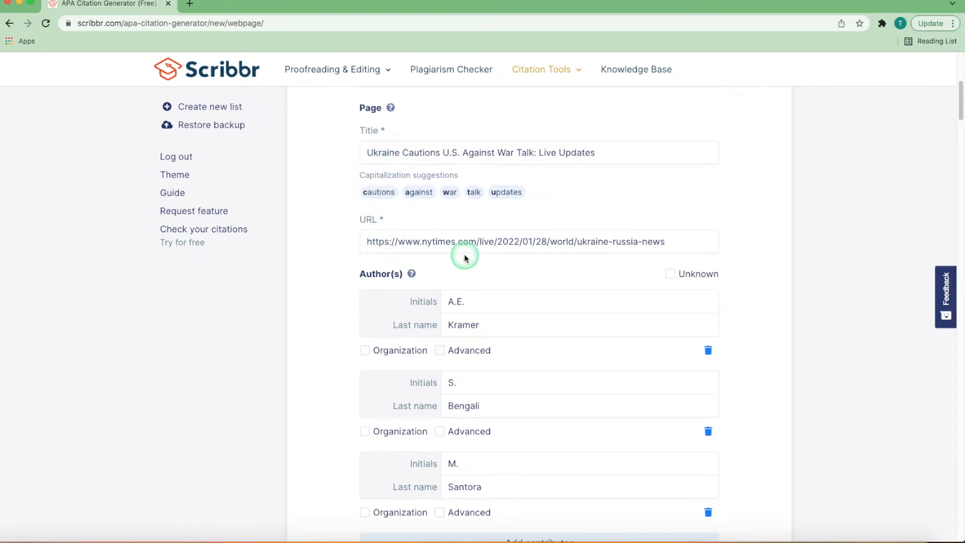
scroll(400, 165, down, 1)
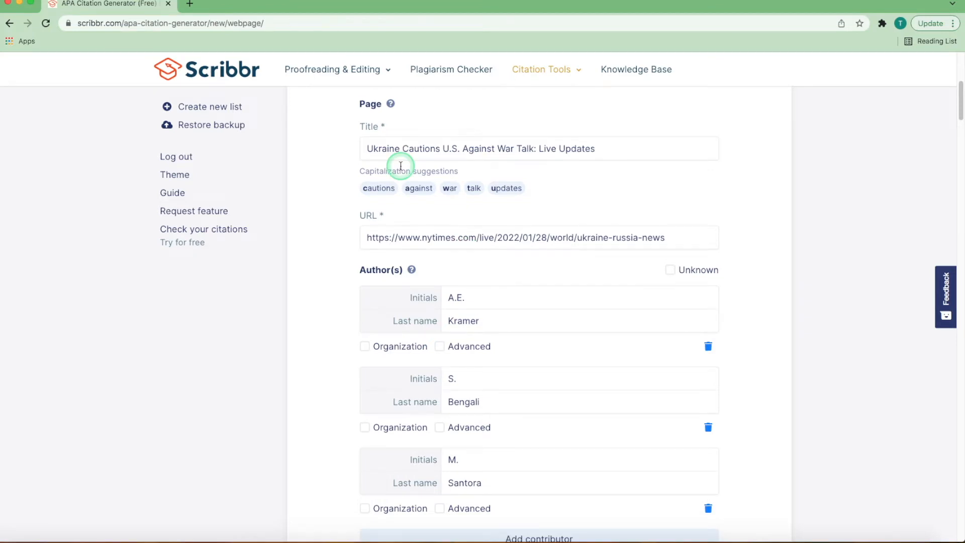
scroll(405, 216, down, 3)
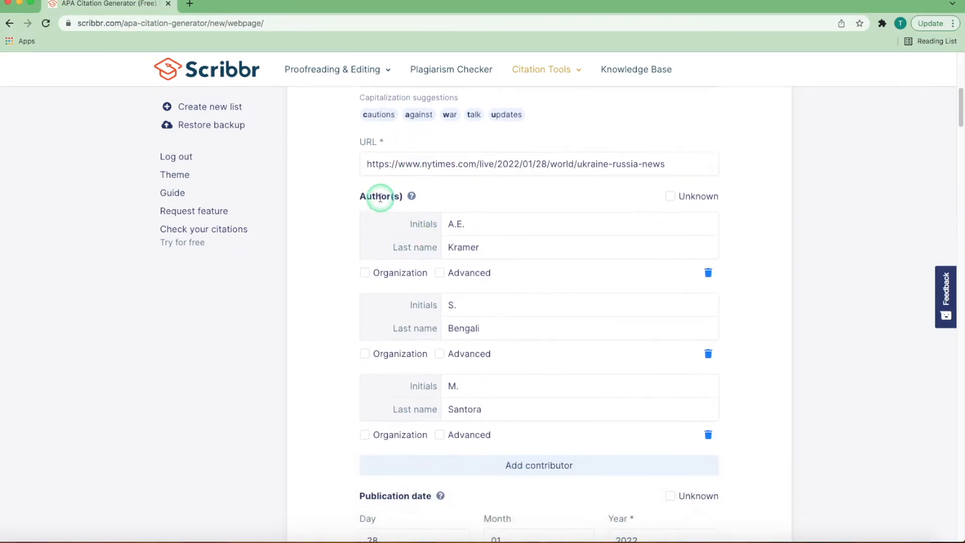
scroll(498, 379, down, 1)
click(541, 451)
scroll(541, 449, down, 2)
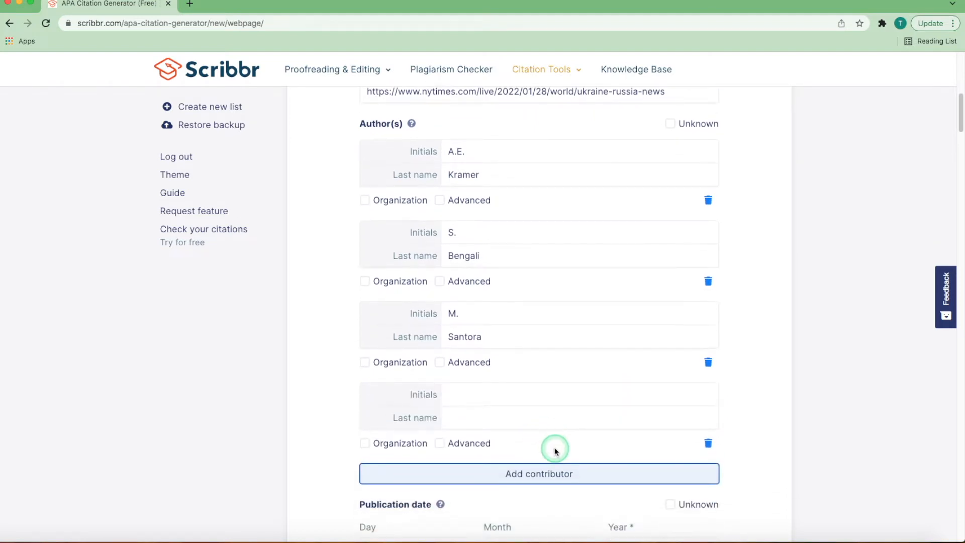
click(708, 444)
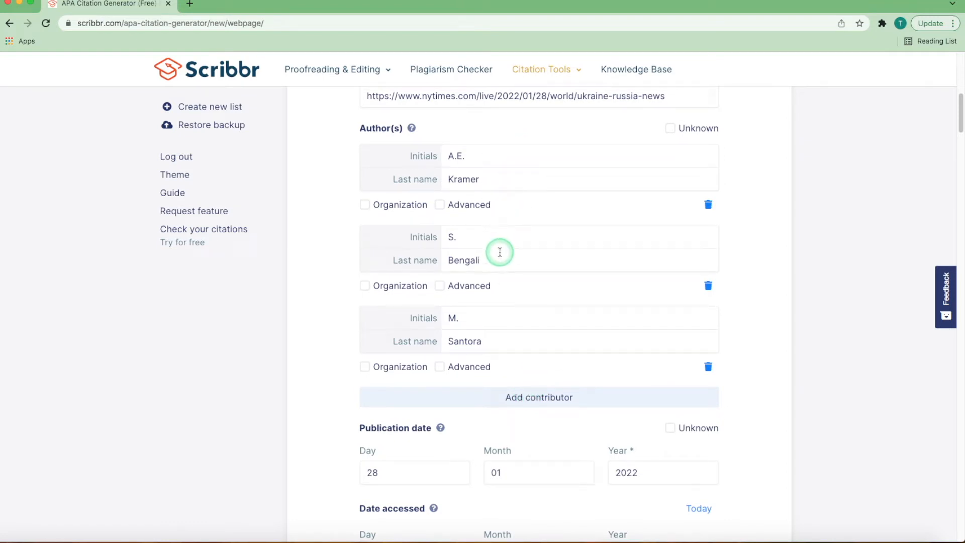
Step: Try marking the second author as an organization and the webpage's authors as unknown
click(365, 285)
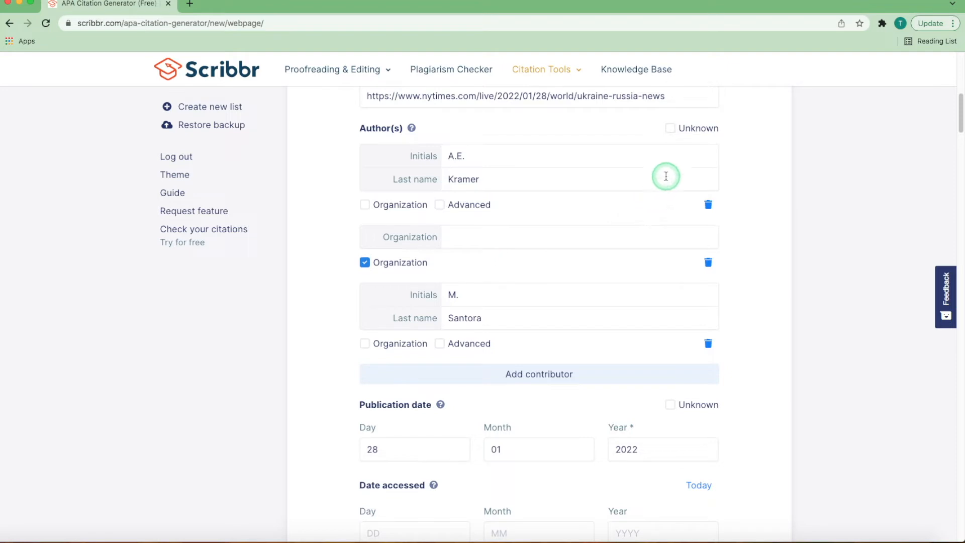
click(671, 130)
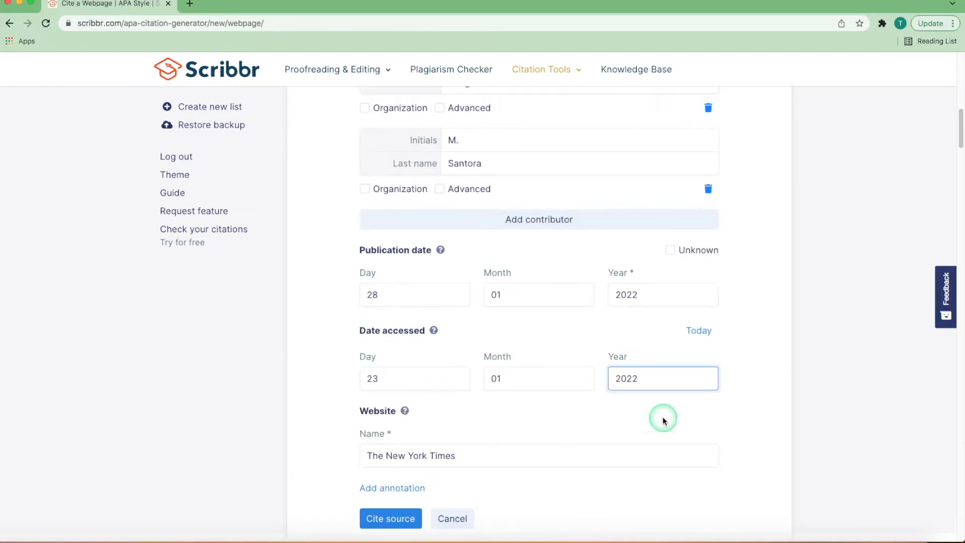
Step: Cite the webpage with access date 23 January 2022 and save the list settings with APA 7th edition, English (United States), Times New Roman 12
click(394, 516)
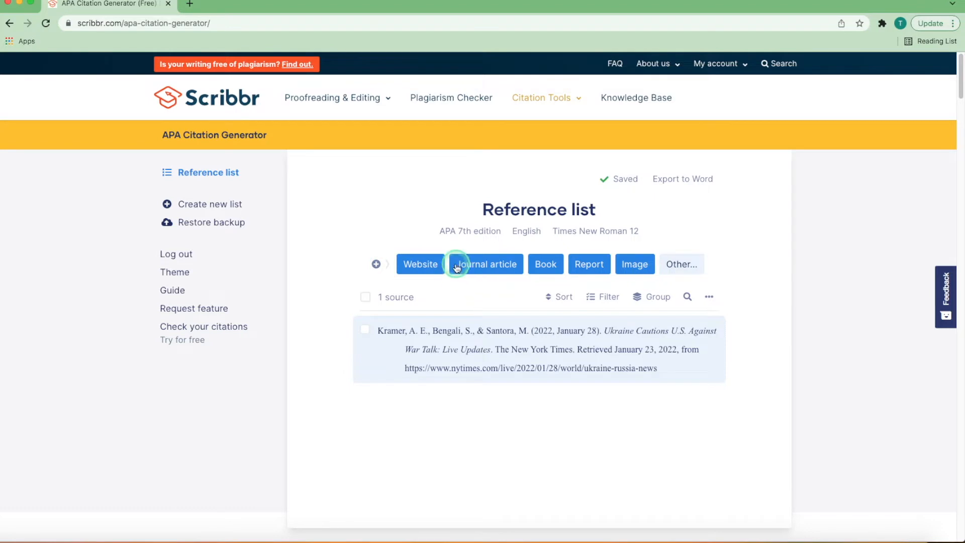
click(466, 233)
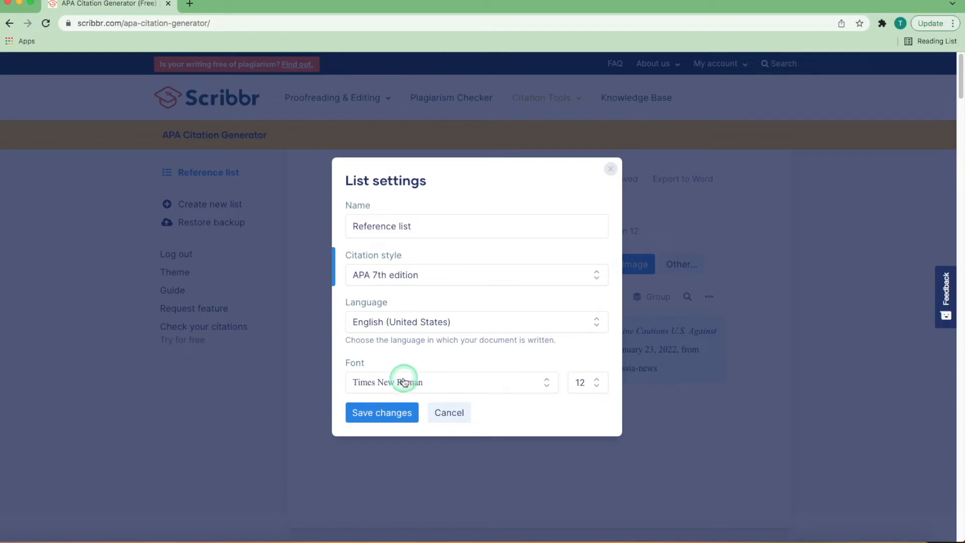
click(406, 421)
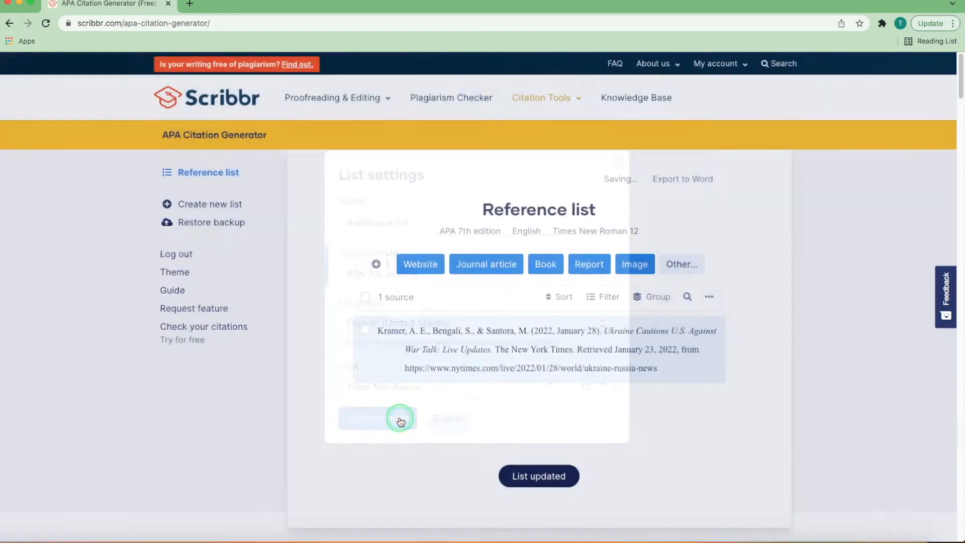
Step: Copy the webpage reference, search with it in a new journal article citation, and pick "APA's Government, Policy, and Advocacy Update (January 2022)"
click(542, 352)
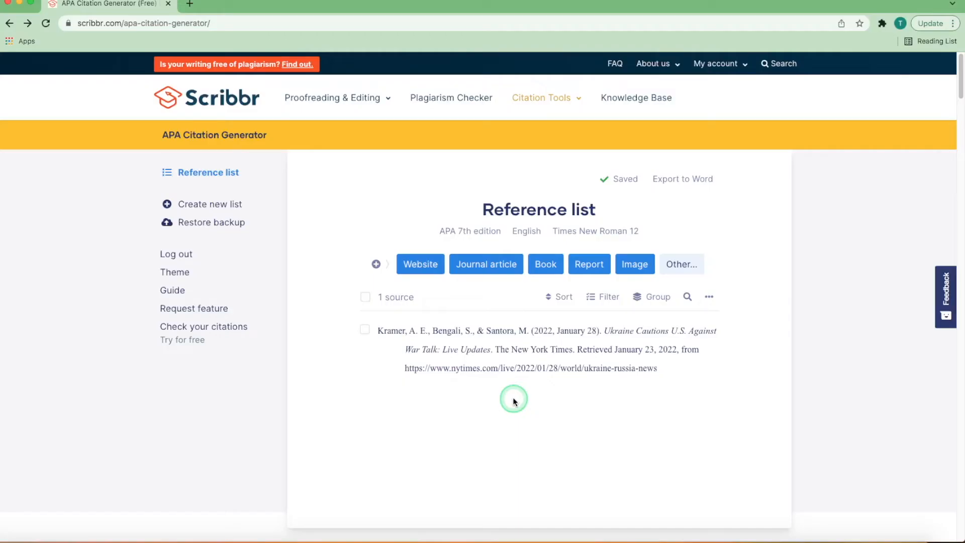
click(485, 267)
click(482, 297)
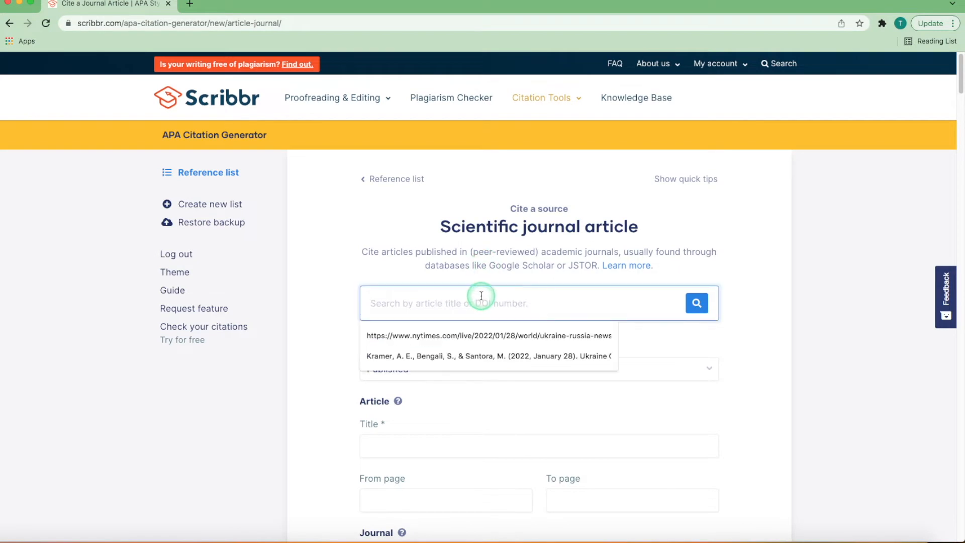
key(super+v)
click(696, 303)
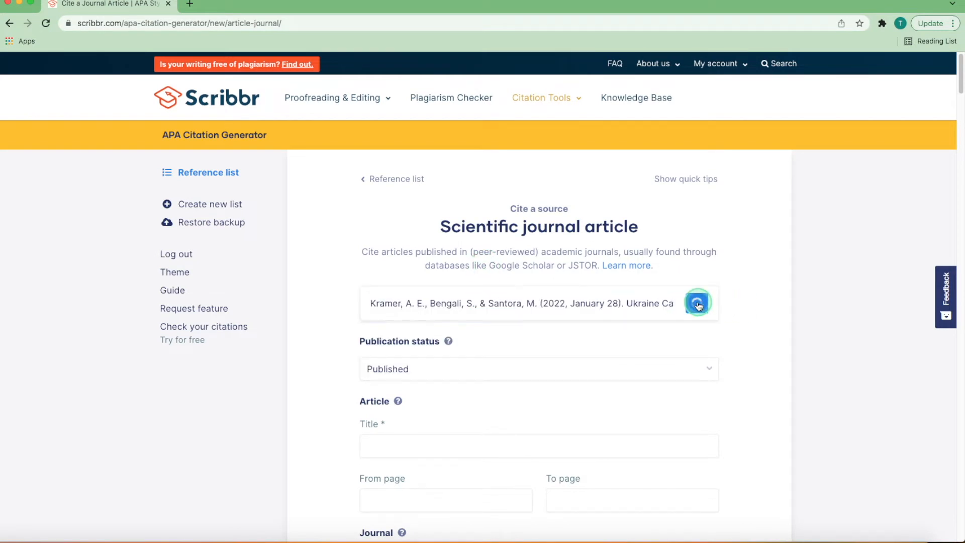
click(492, 349)
Step: Examine the journal article form's title, page range, journal, contributor, volume, issue, publication year and DOI fields
scroll(495, 346, down, 2)
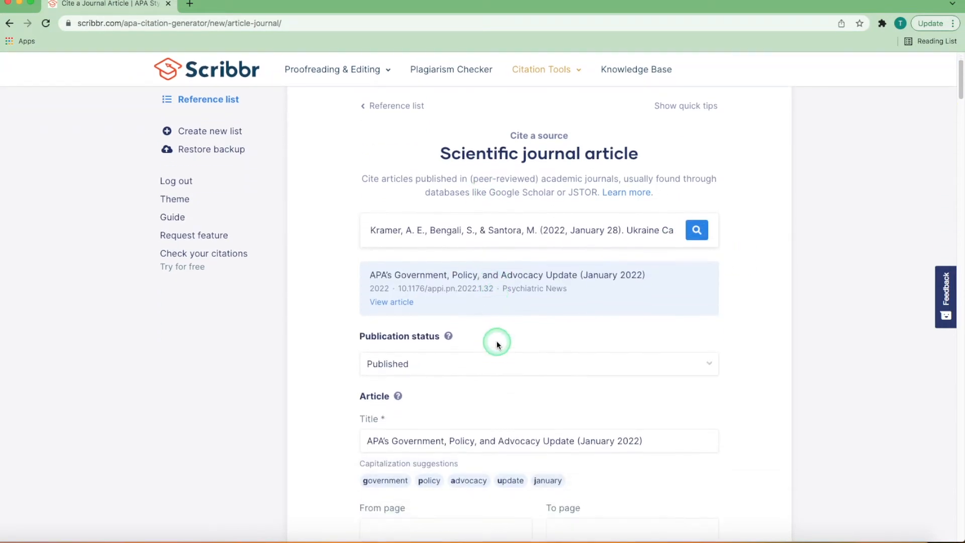
scroll(497, 344, down, 4)
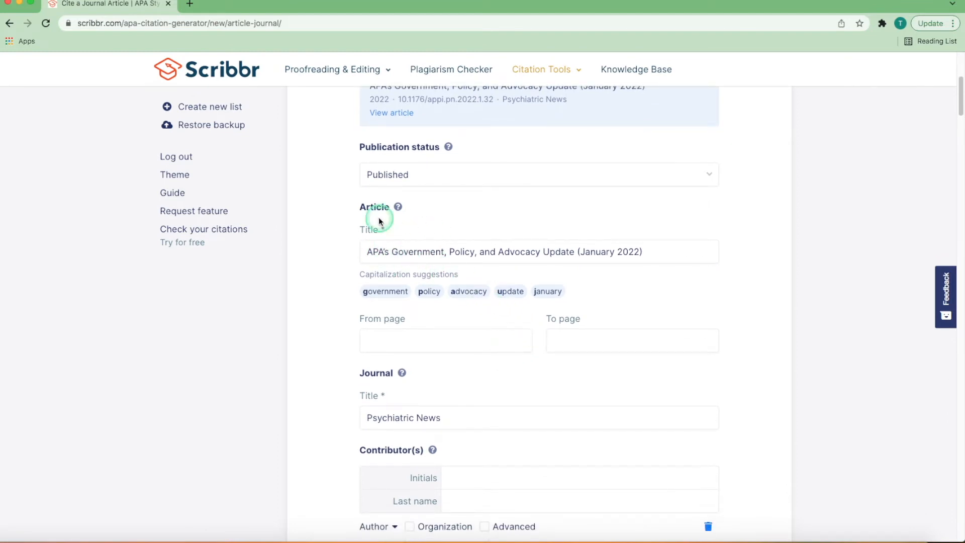
scroll(527, 280, down, 2)
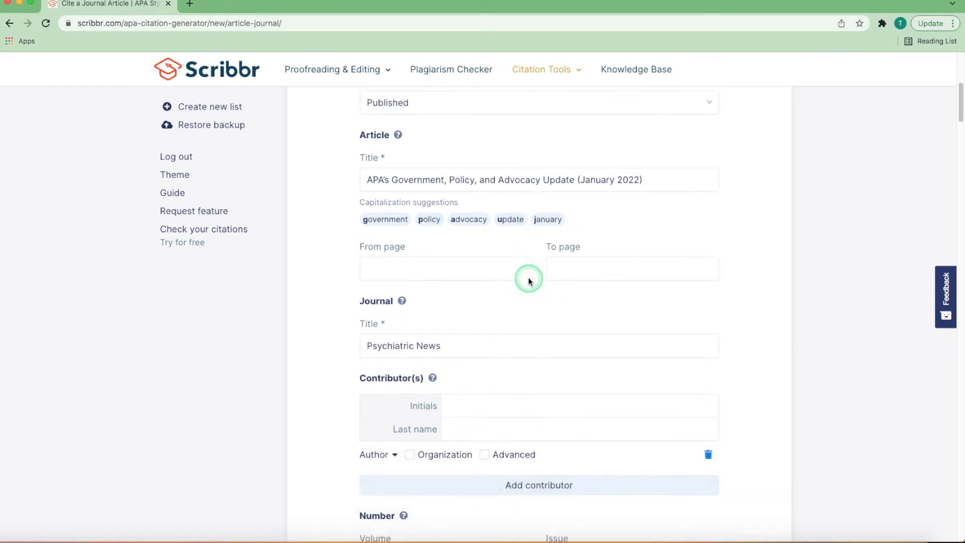
scroll(528, 280, down, 2)
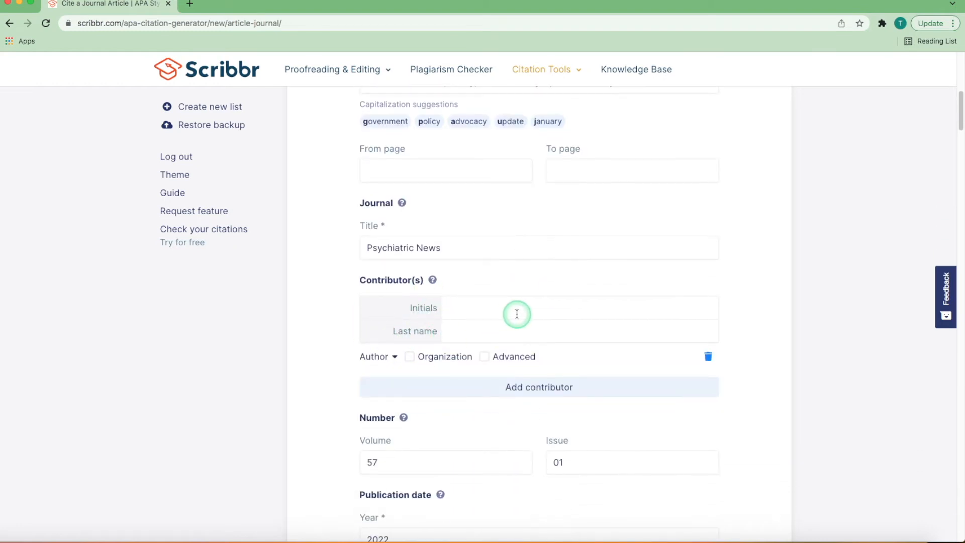
scroll(516, 313, down, 5)
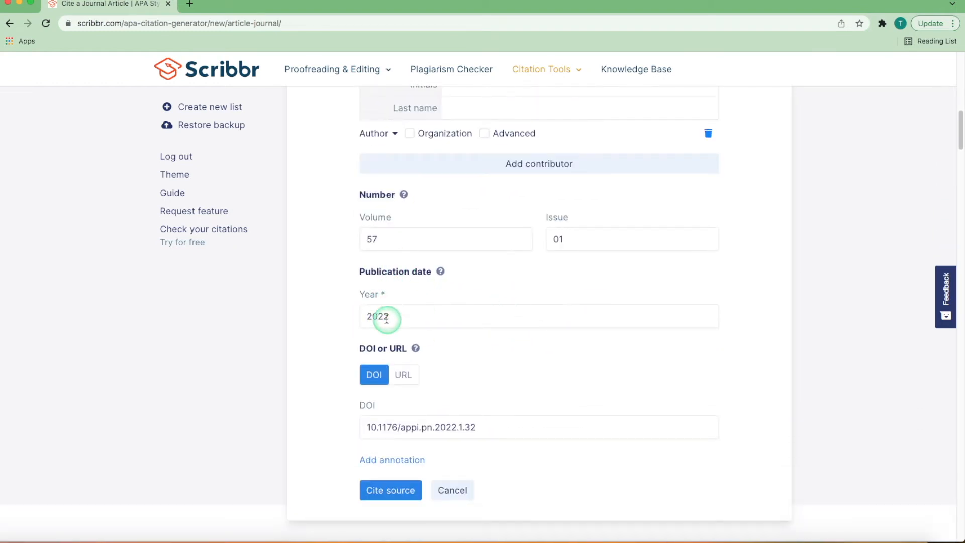
scroll(502, 352, up, 6)
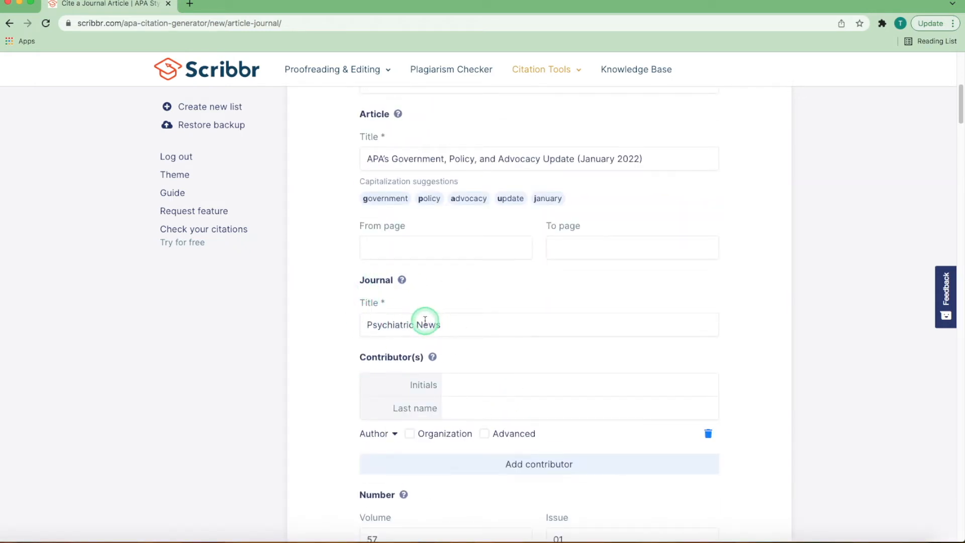
click(375, 248)
click(554, 249)
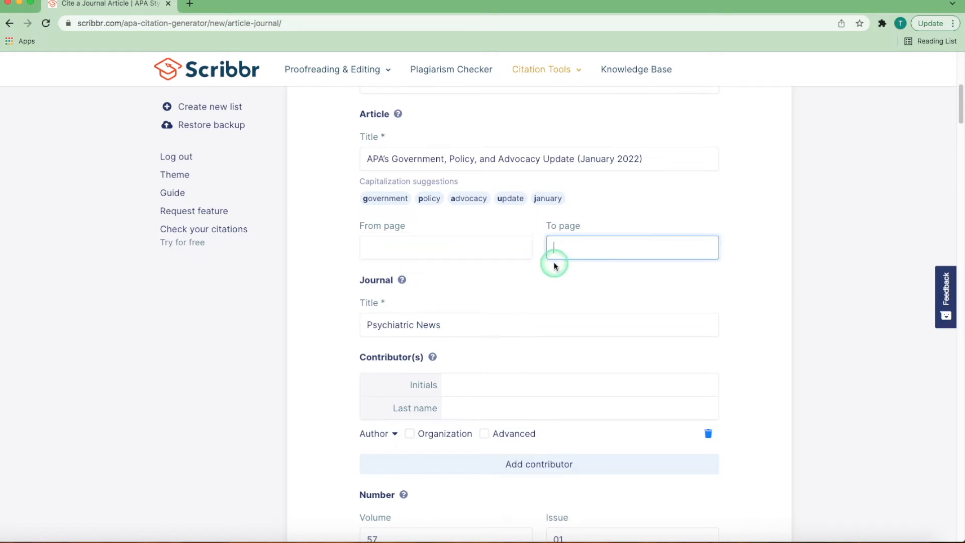
scroll(529, 275, down, 4)
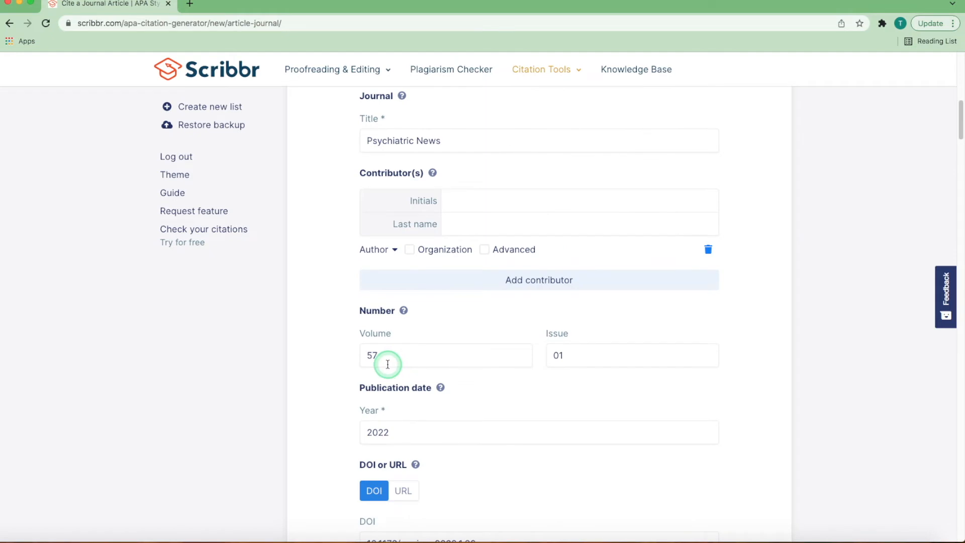
scroll(389, 359, down, 1)
click(384, 339)
click(582, 343)
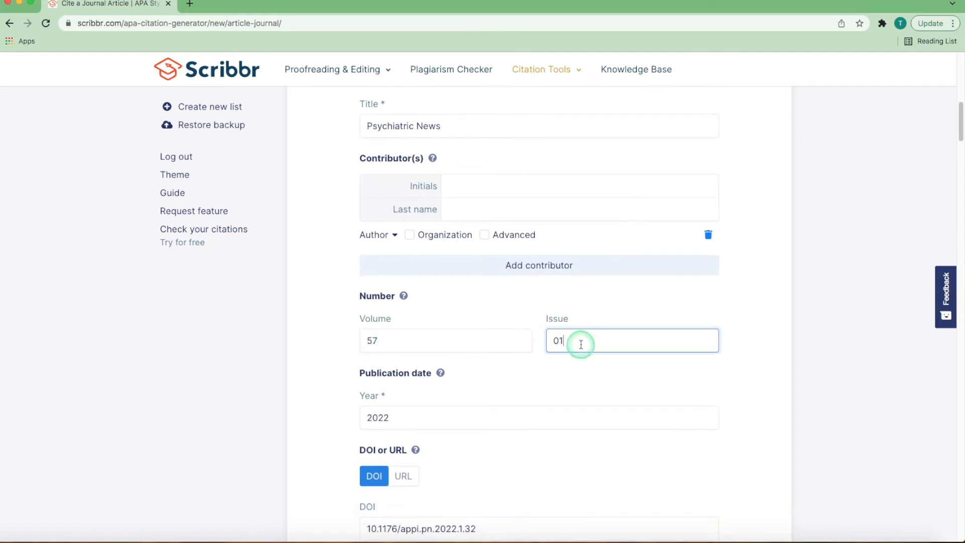
scroll(571, 347, down, 1)
scroll(442, 347, down, 2)
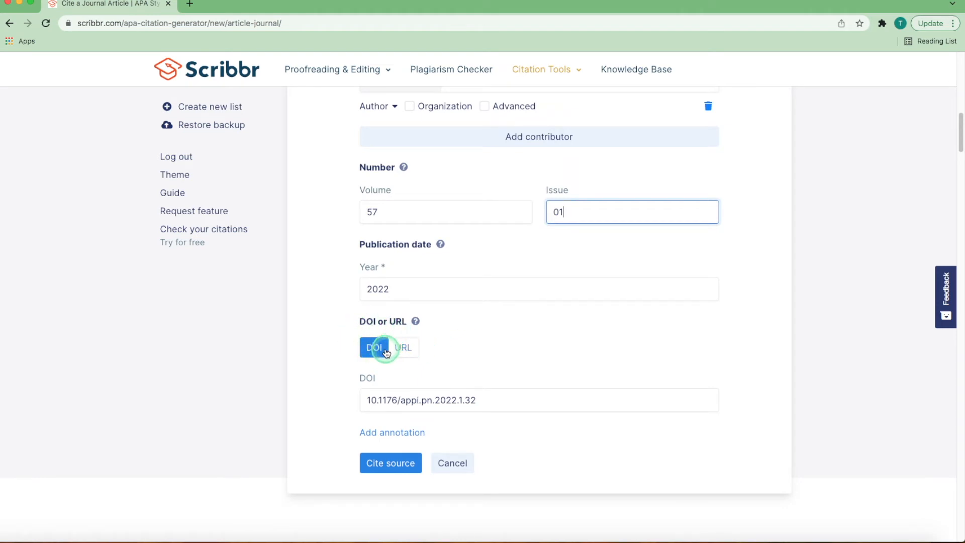
Step: Switch the journal article's identifier from DOI to URL, leave the URL blank, and cite the source
click(403, 347)
click(371, 348)
click(393, 399)
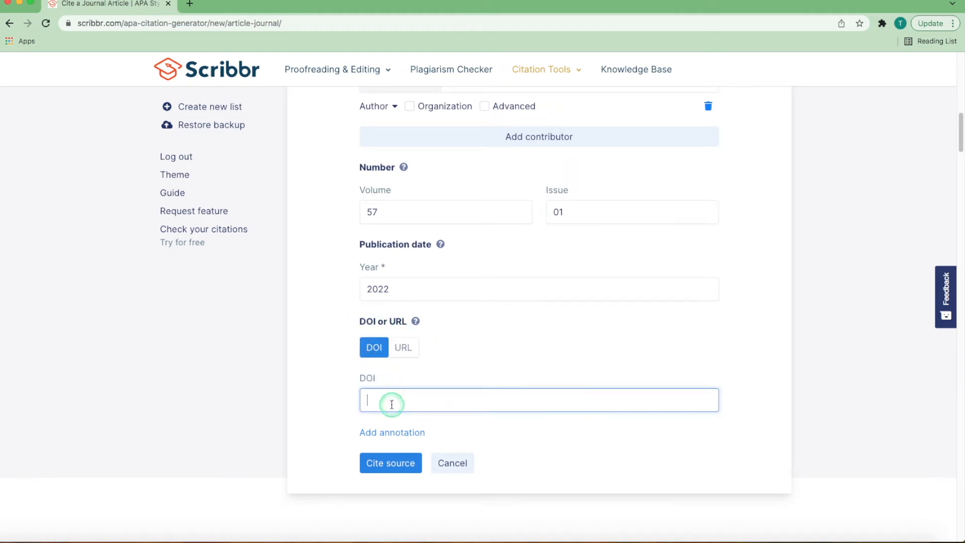
click(409, 357)
click(423, 395)
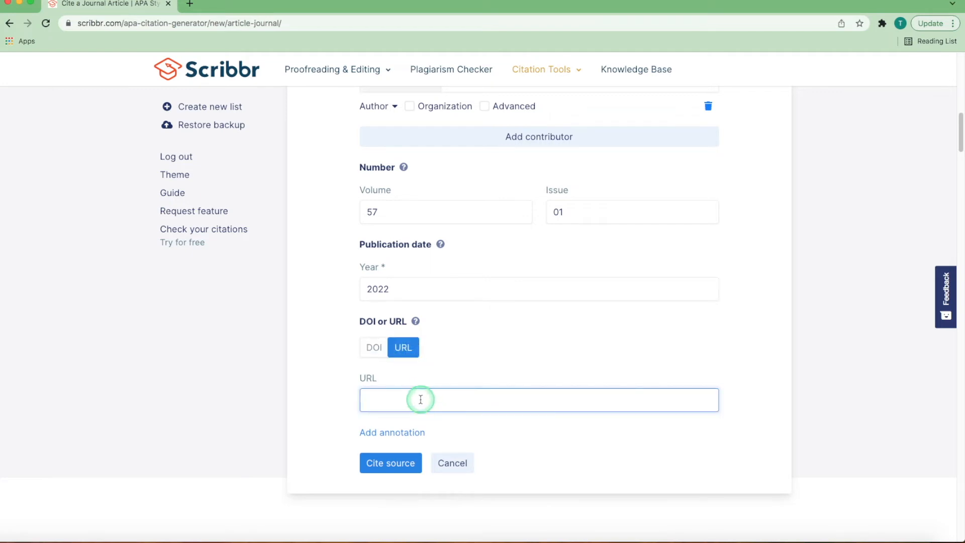
click(404, 459)
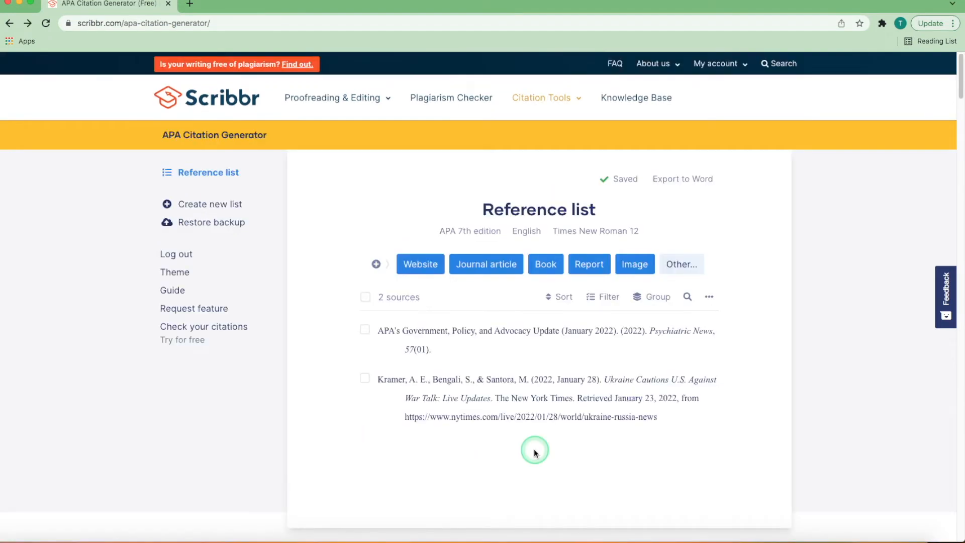
Step: Start a book citation and review the available book types, keeping Book or collection
click(543, 274)
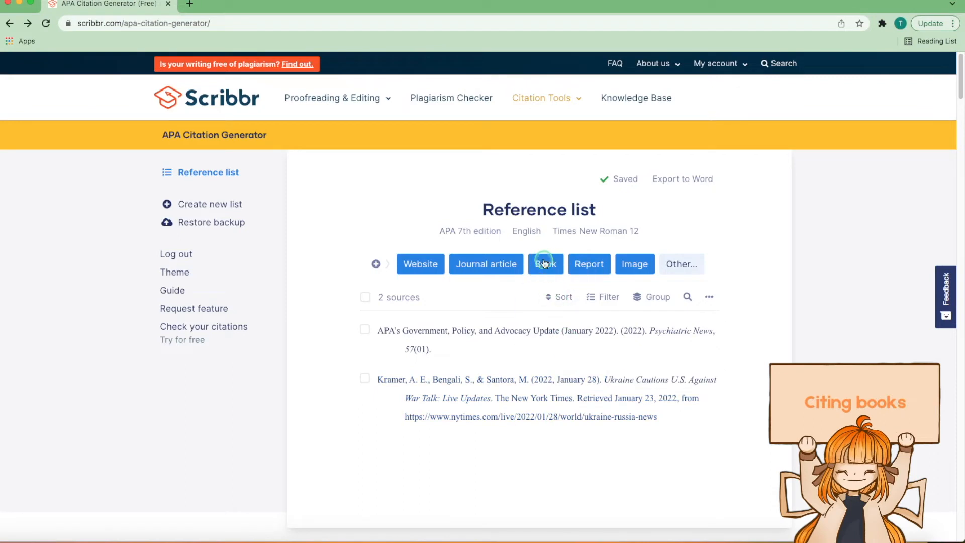
click(511, 292)
scroll(510, 293, down, 1)
scroll(511, 292, down, 5)
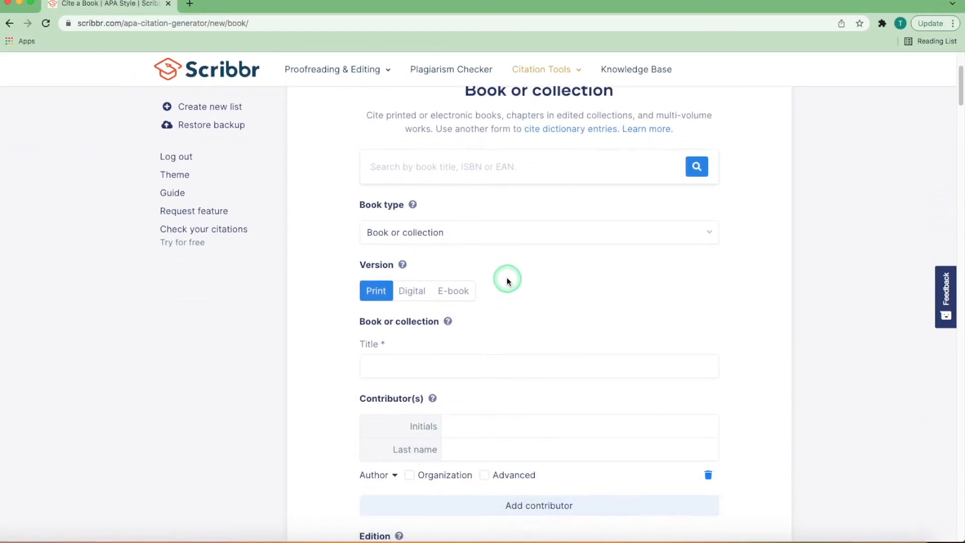
click(509, 234)
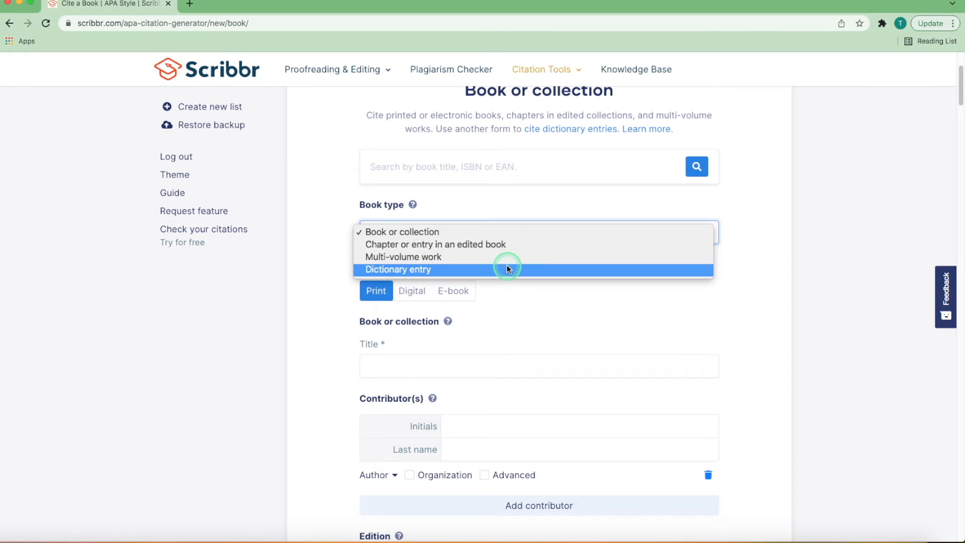
click(528, 301)
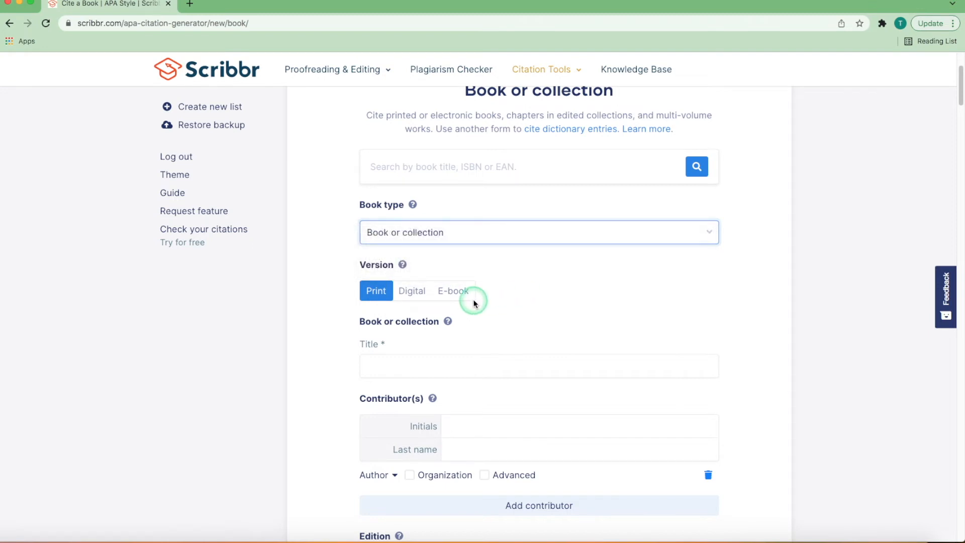
Step: Set the book's version to E-book and its type to Chapter or entry in an edited book
click(383, 294)
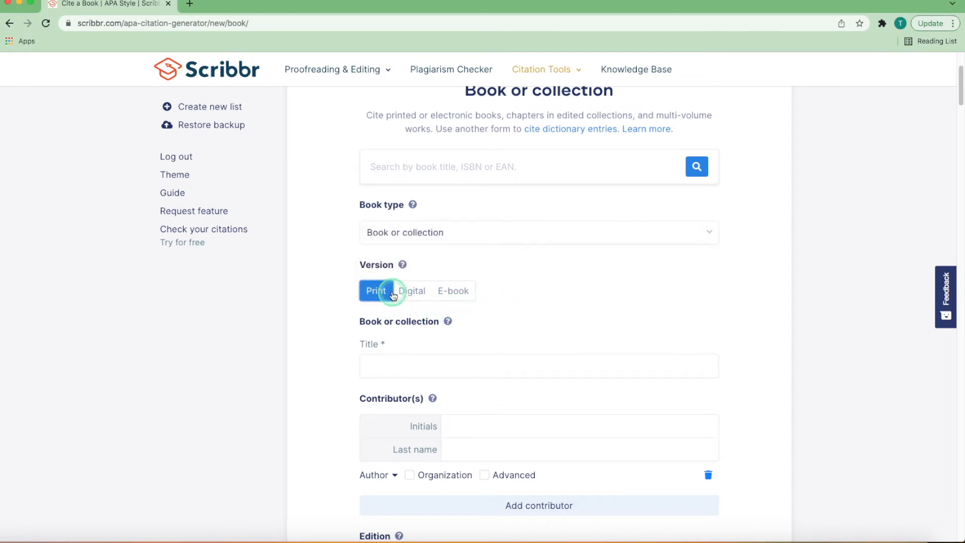
click(410, 290)
click(452, 291)
click(457, 238)
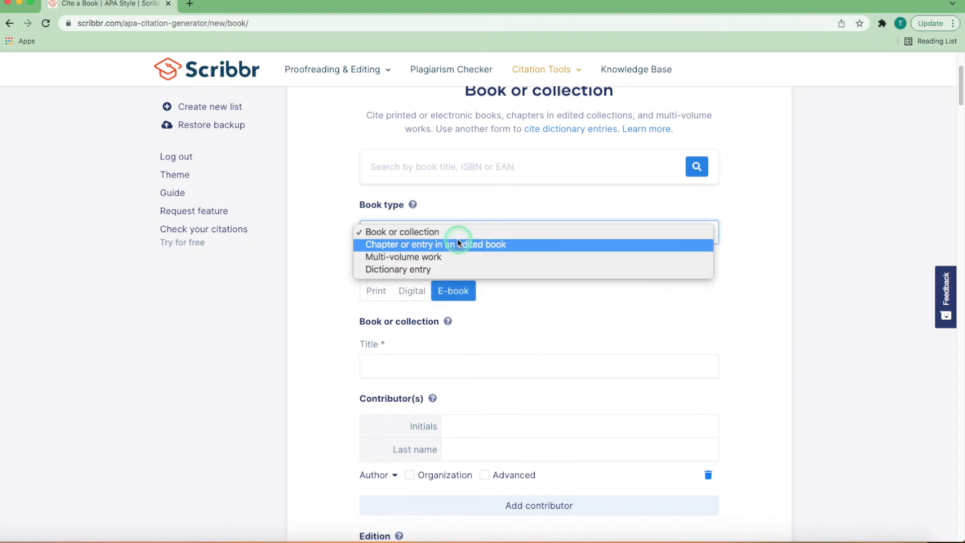
click(457, 242)
Step: Check the chapter's page range fields and revisit the book type options
click(442, 420)
click(588, 425)
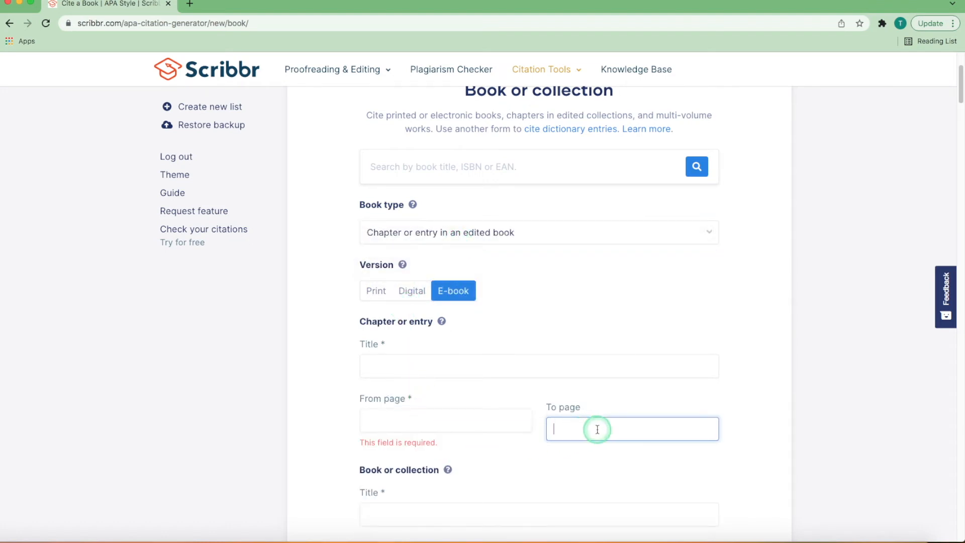
click(471, 225)
click(466, 247)
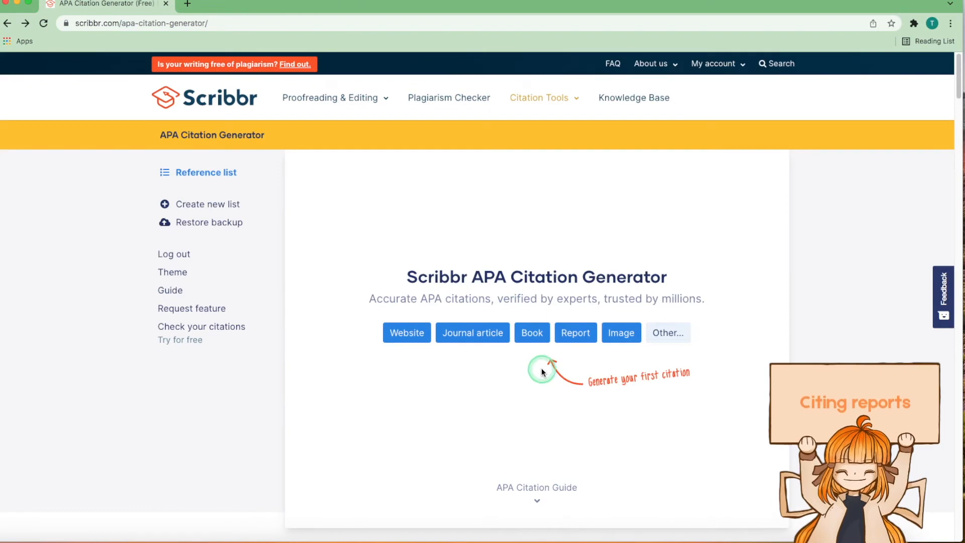
Step: Start a report citation and examine its format, title, number, DOI, URL, contributor, publication date and publisher fields
click(570, 341)
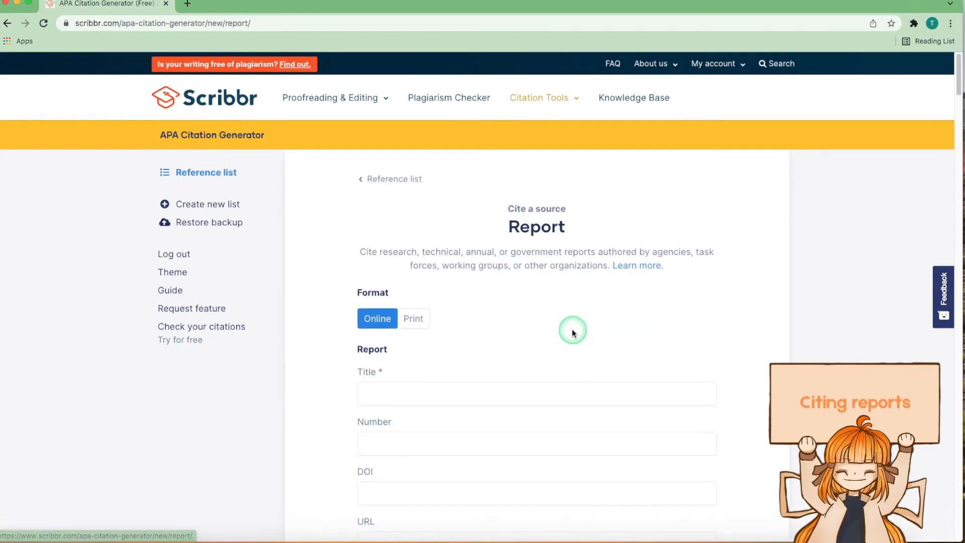
scroll(565, 330, down, 5)
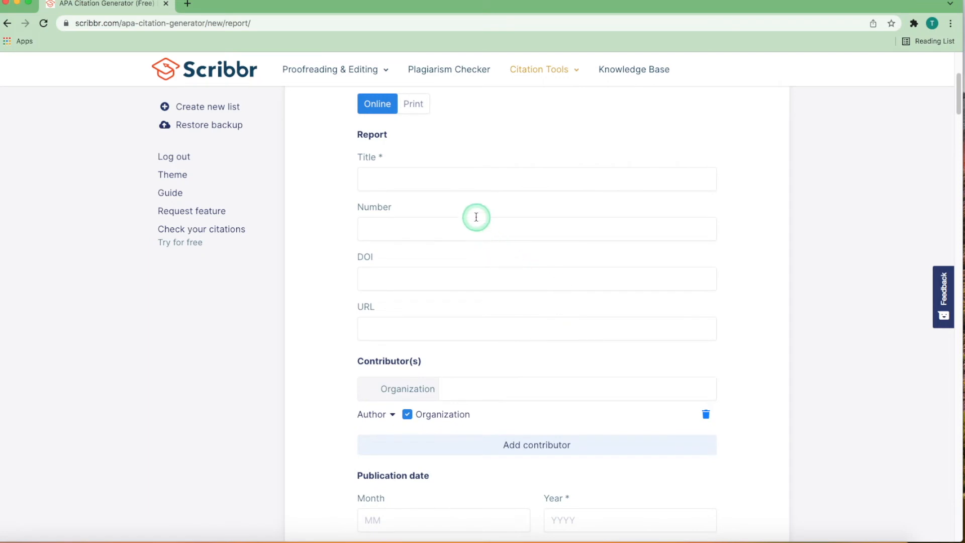
scroll(523, 308, down, 2)
scroll(523, 307, down, 5)
scroll(526, 340, up, 7)
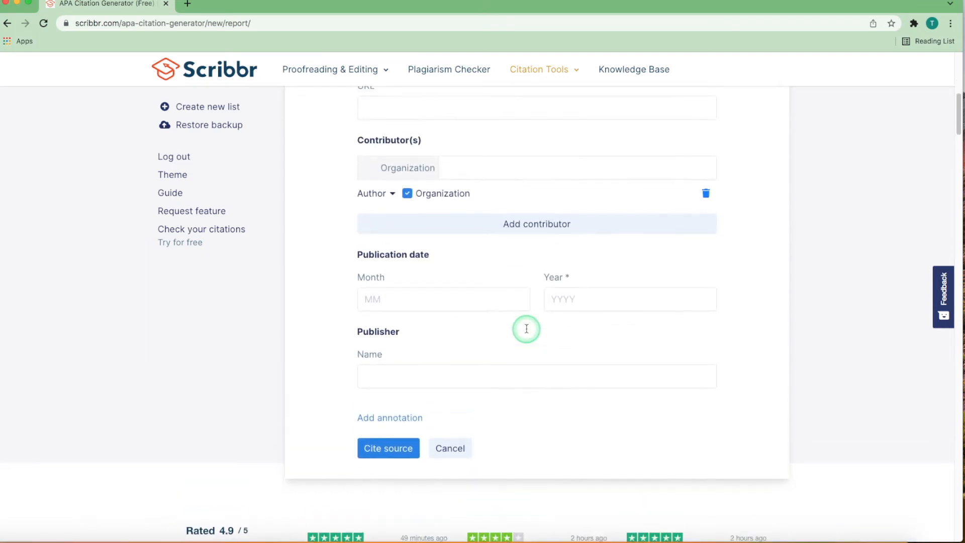
scroll(526, 328, up, 1)
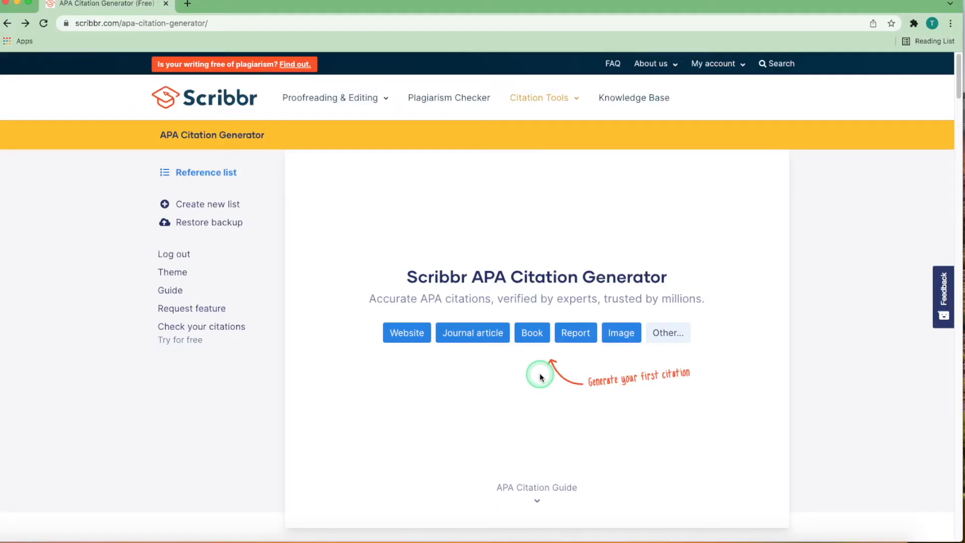
Step: Start an image citation and examine its version, title, type, URL, creator and publication date fields
click(622, 332)
scroll(597, 333, down, 1)
scroll(587, 334, down, 7)
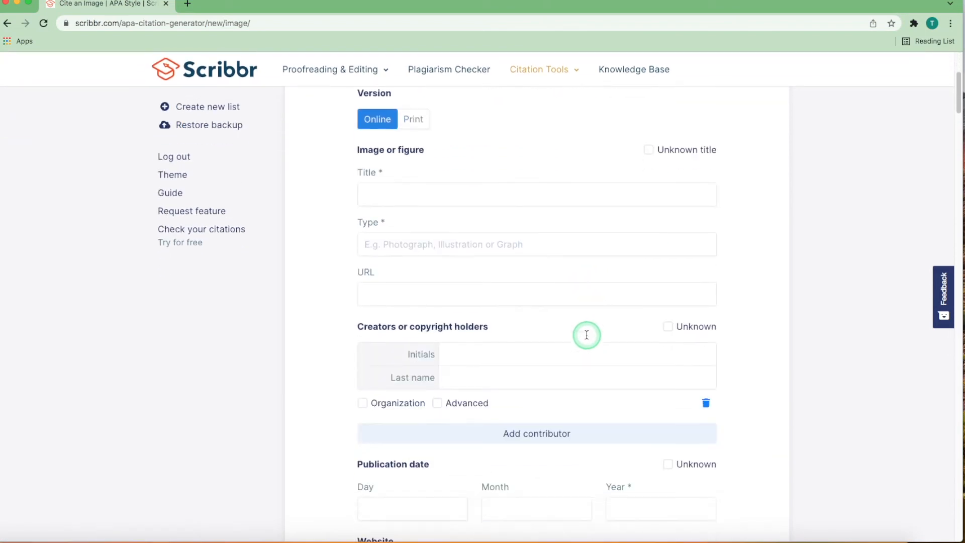
scroll(583, 341, up, 5)
scroll(581, 345, up, 2)
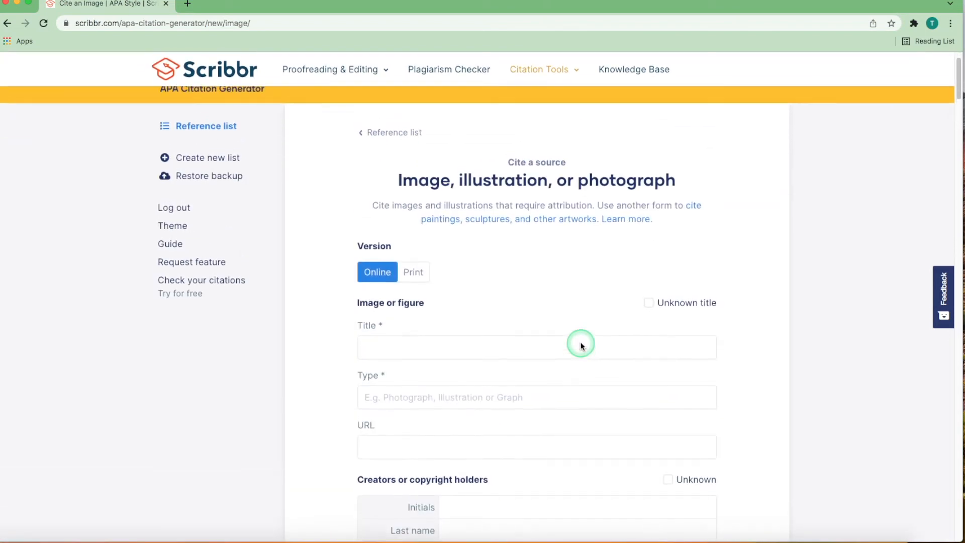
Step: Leave the image form and open the MLA Citation Generator
click(7, 23)
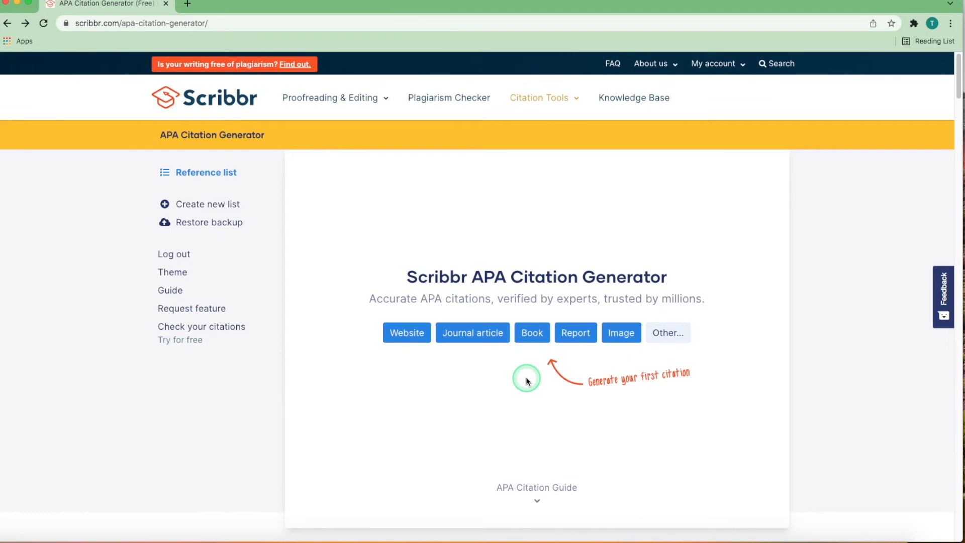
mouse_move(521, 104)
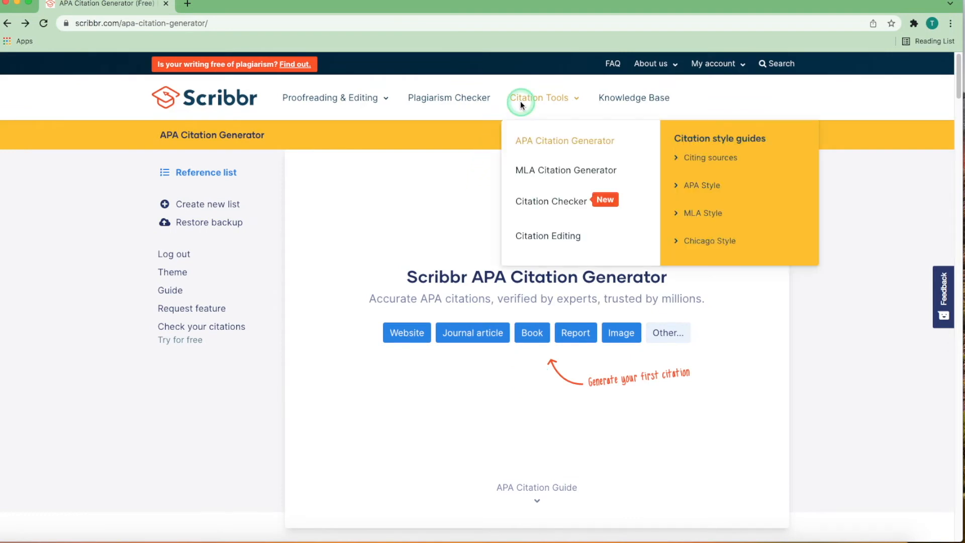
click(558, 176)
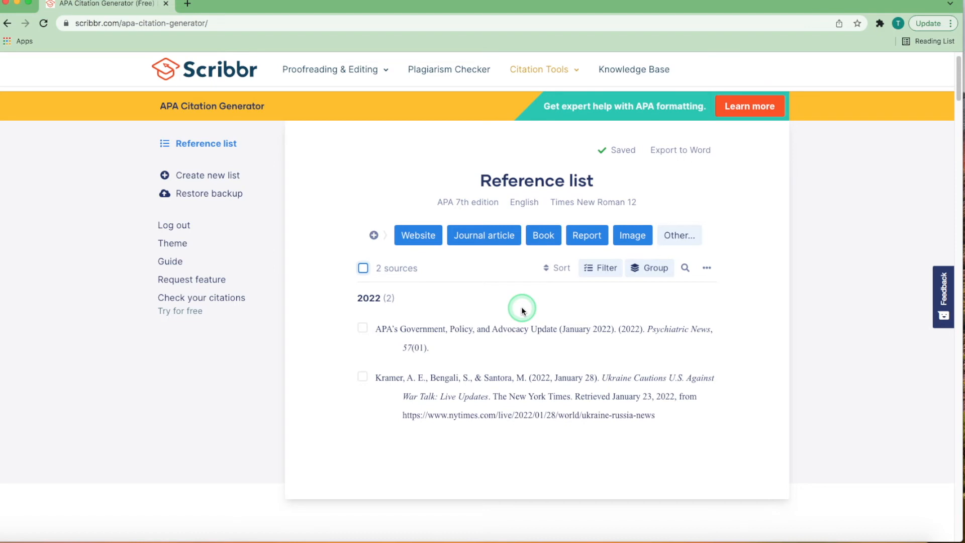
Step: Select all sources in the reference list, review the sort orders, and filter the list to the webpage source
click(363, 267)
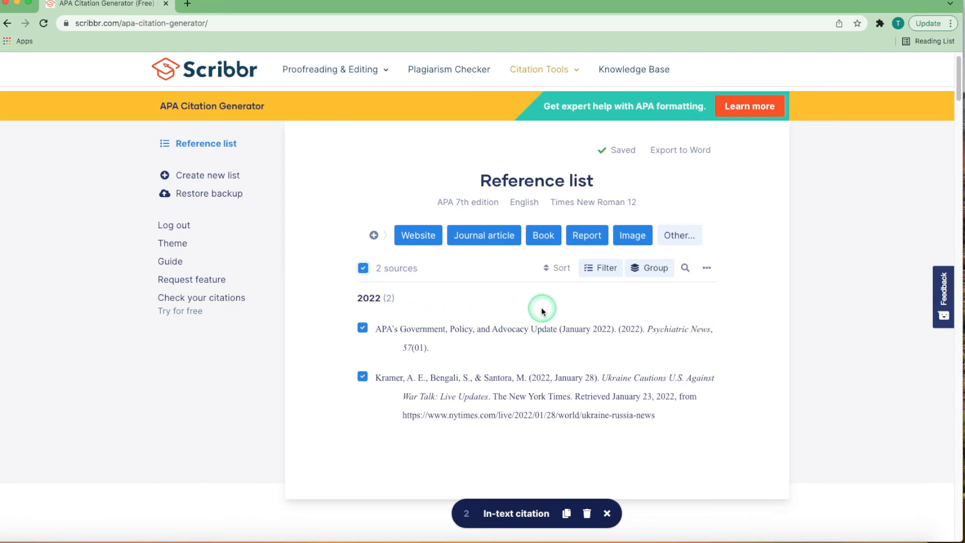
click(555, 272)
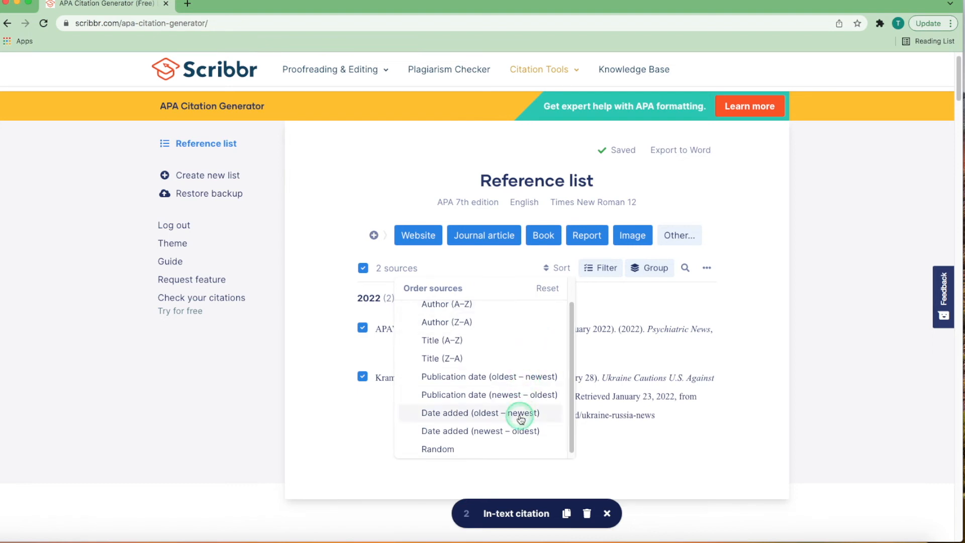
click(607, 266)
click(499, 313)
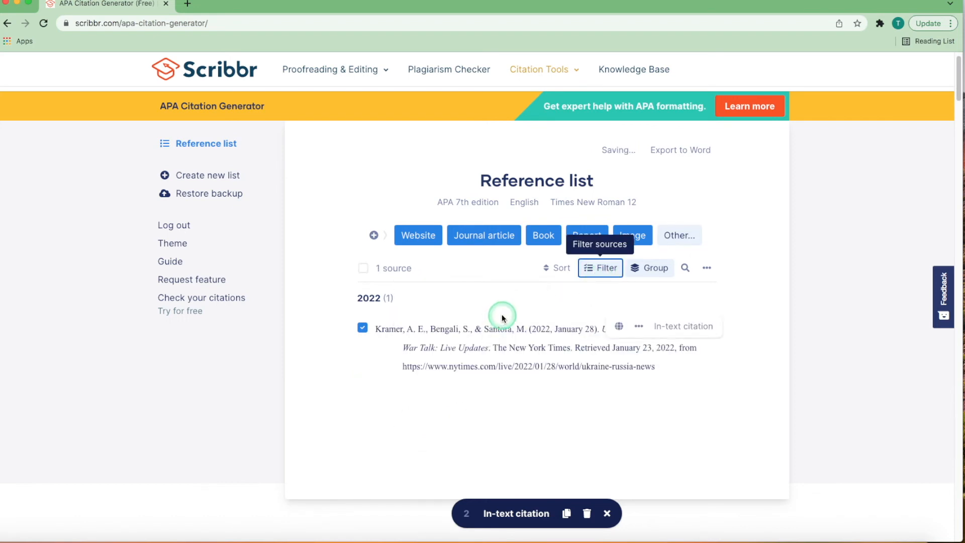
Step: Review the reference list's grouping choices, search field and additional options
click(651, 270)
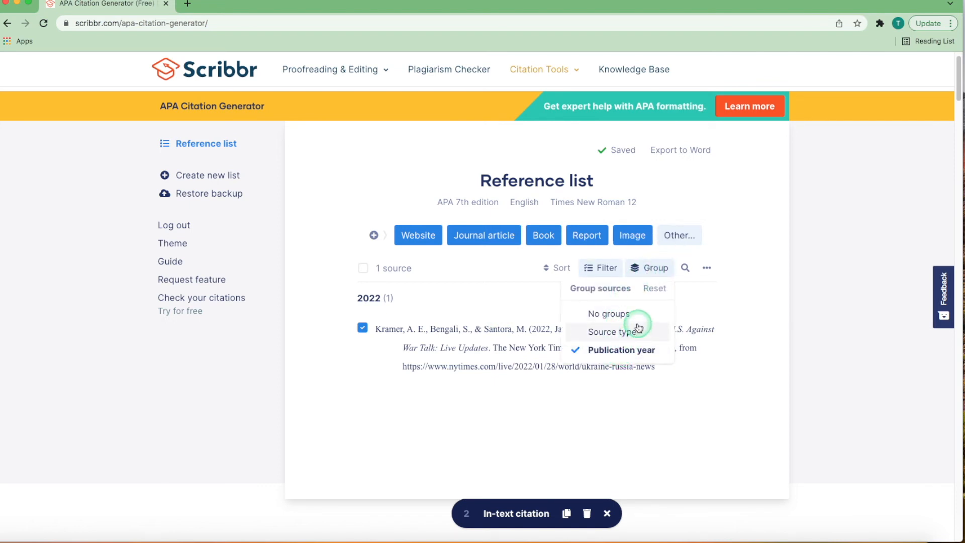
click(685, 268)
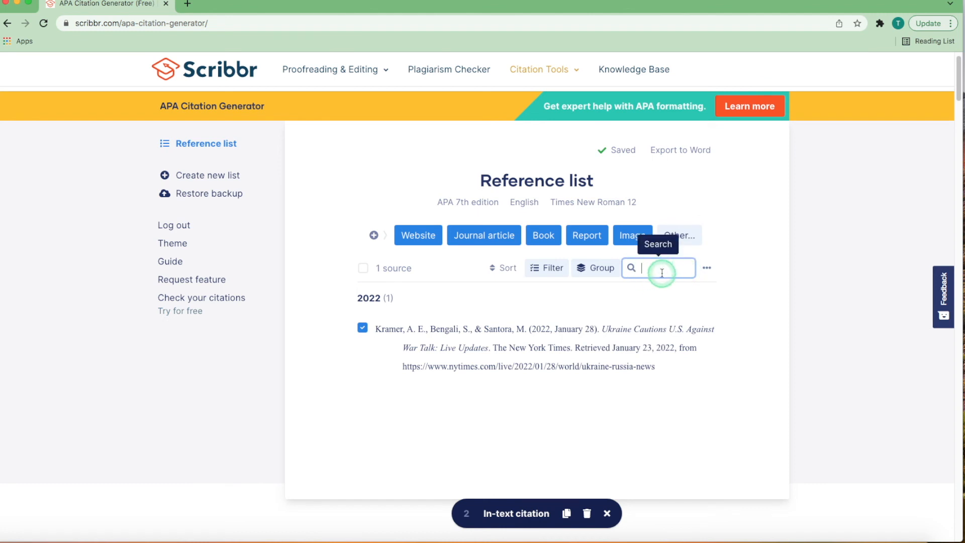
click(707, 268)
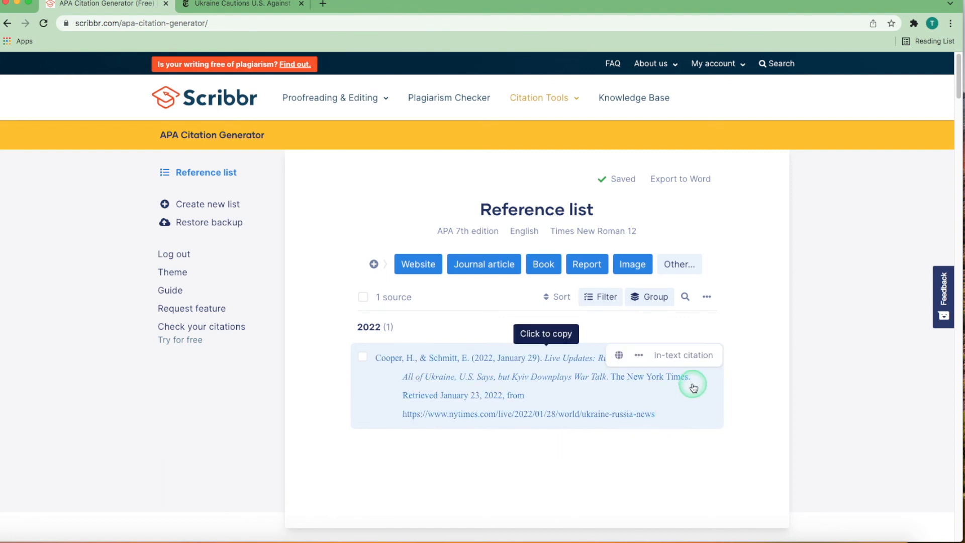
Step: Copy the parenthetical in-text citation of the New York Times webpage reference
click(690, 355)
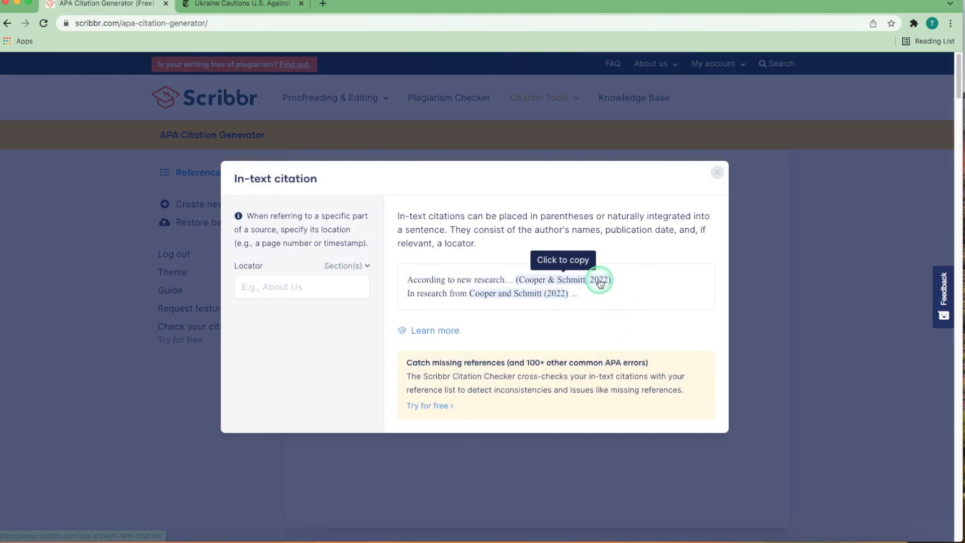
click(575, 279)
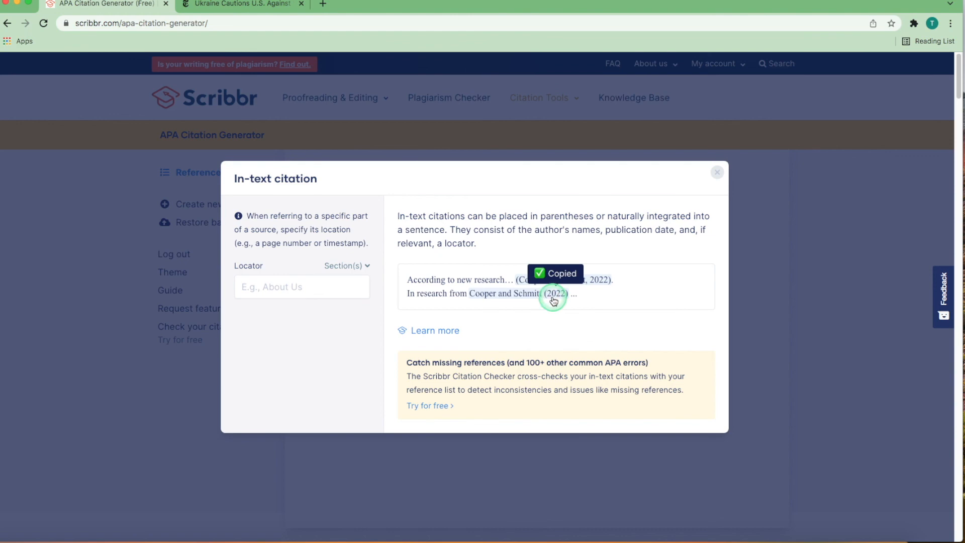